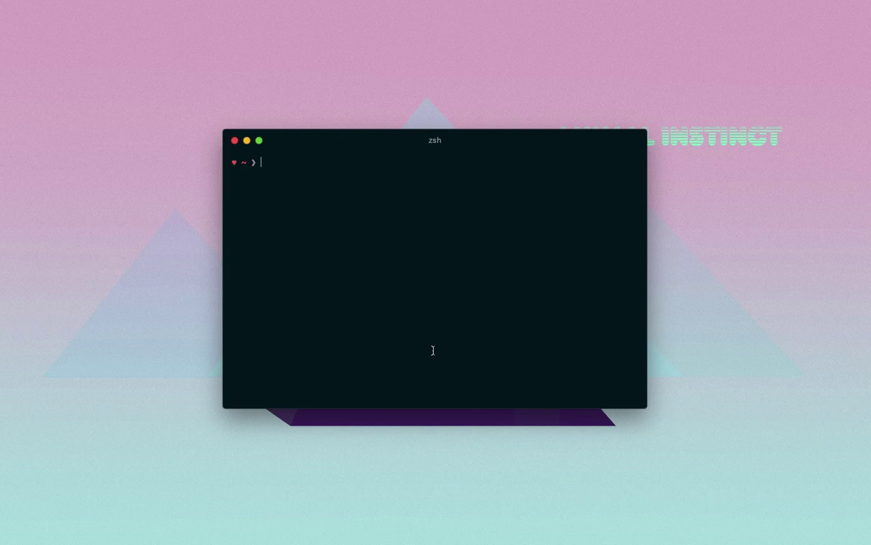
{"action": "type", "text": "brew install ncmp"}
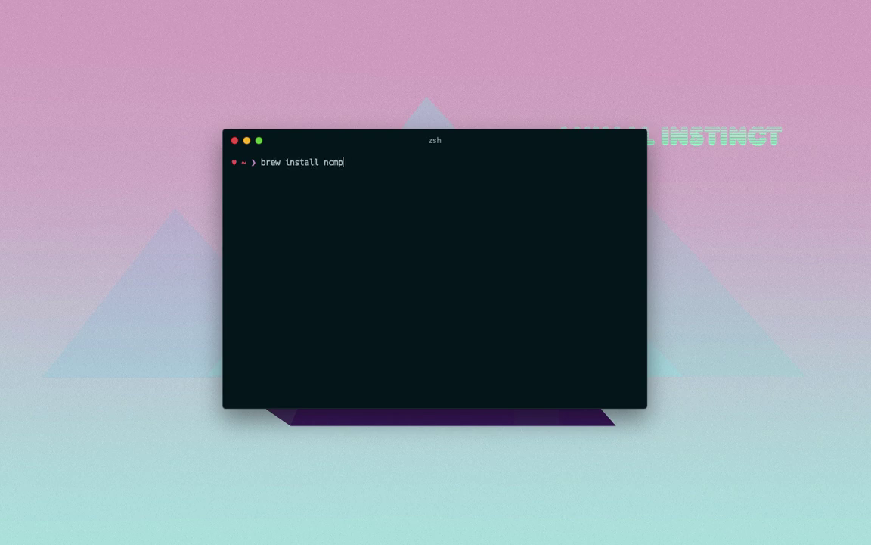
{"action": "type", "text": "cpp mpd mpc"}
{"action": "key", "text": "ctrl+c"}
{"action": "type", "text": "clear"}
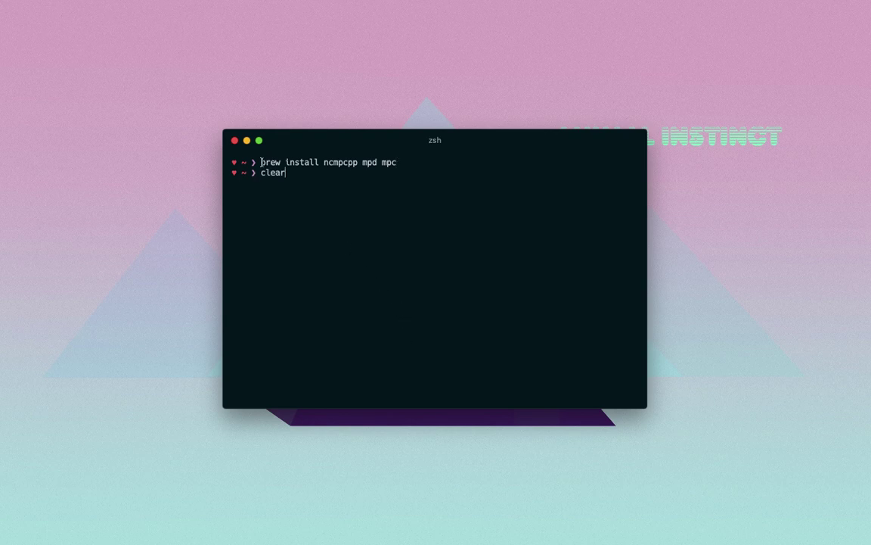
{"action": "left_click_drag", "start_coordinate": [260, 162], "coordinate": [398, 162]}
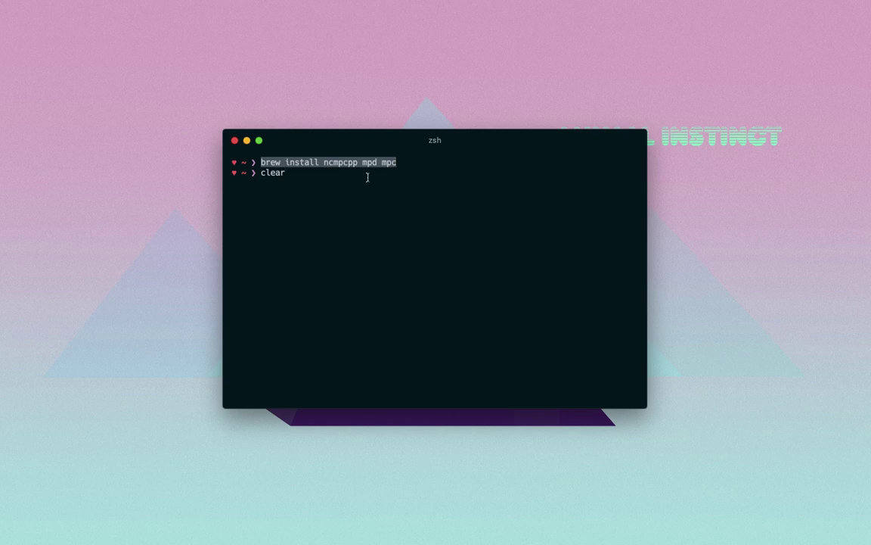
{"action": "key", "text": "Return"}
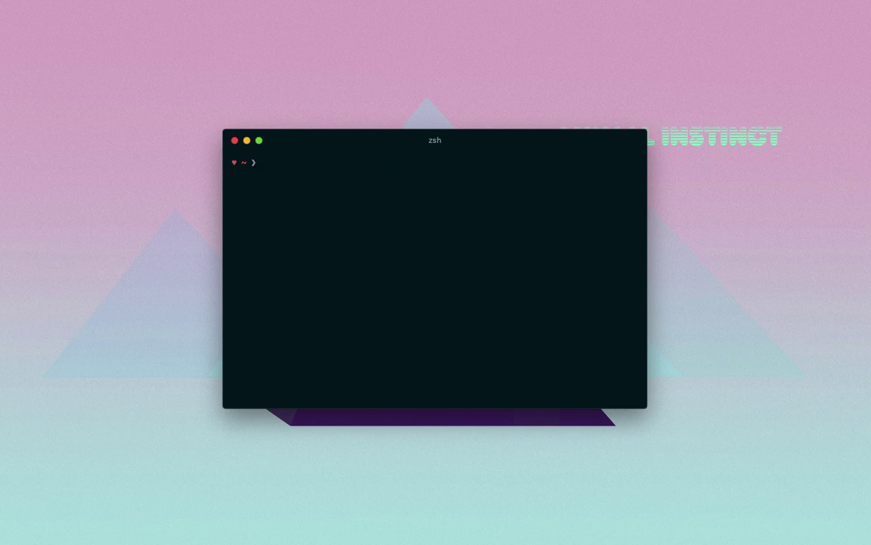
Create a .mpd directory in the home folder and change into it
{"action": "type", "text": "cd ~"}
{"action": "key", "text": "Return"}
{"action": "type", "text": "mkdir .mpd"}
{"action": "key", "text": "Return"}
{"action": "type", "text": "cd ."}
{"action": "key", "text": "Tab"}
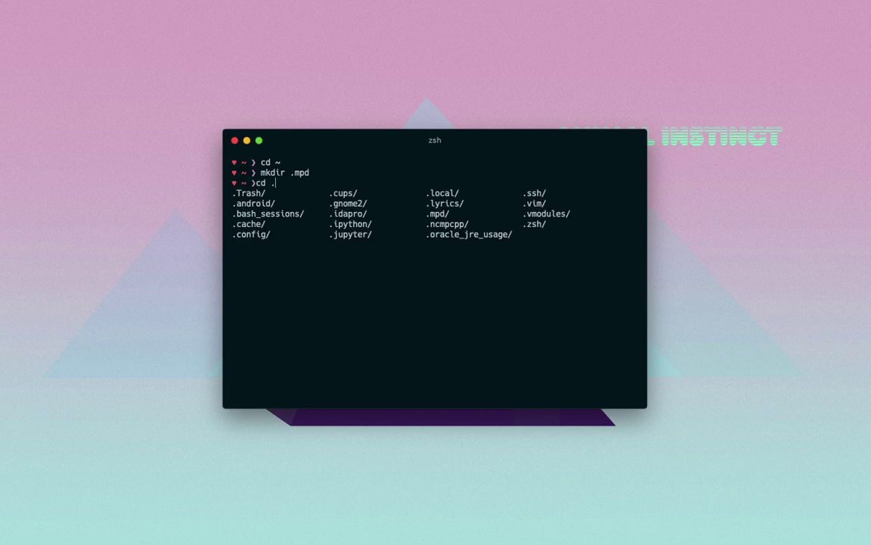
{"action": "type", "text": "m"}
{"action": "key", "text": "Tab"}
{"action": "key", "text": "Return"}
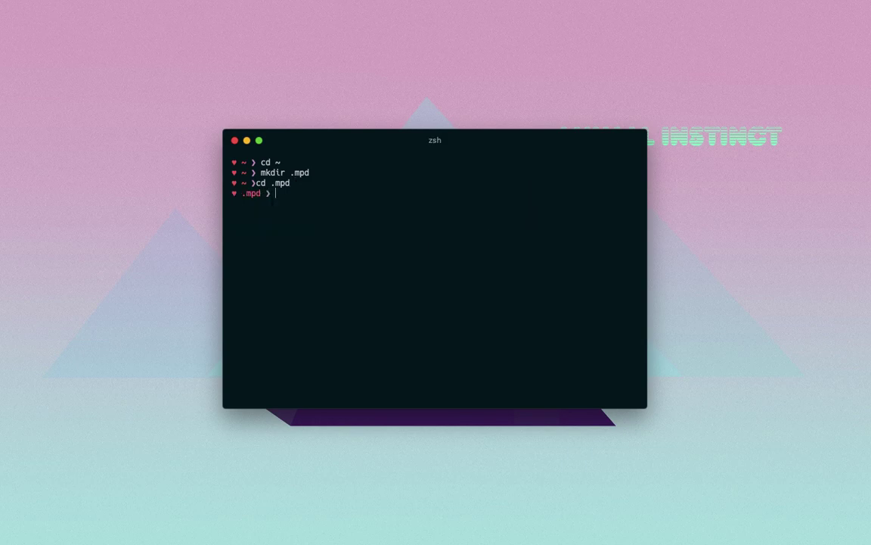
List the contents of the .mpd directory on a cleared terminal screen
{"action": "type", "text": "ls"}
{"action": "key", "text": "ctrl+l"}
{"action": "key", "text": "Return"}
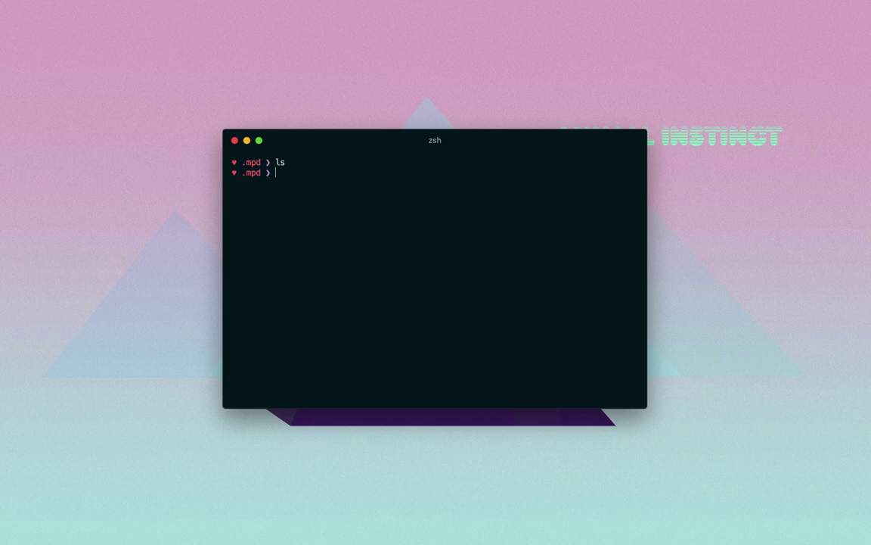
Switch to the browser, copy the touch command for the required files from the instructions.md gist, and return to the terminal
{"action": "key", "text": "ctrl+Right"}
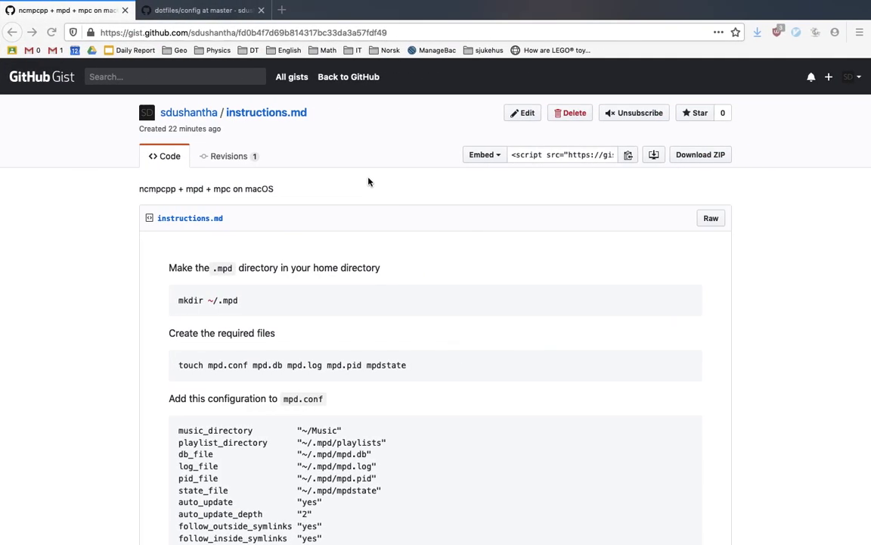
{"action": "scroll", "coordinate": [311, 362], "scroll_direction": "down", "scroll_amount": 3}
{"action": "scroll", "coordinate": [310, 361], "scroll_direction": "up", "scroll_amount": 3}
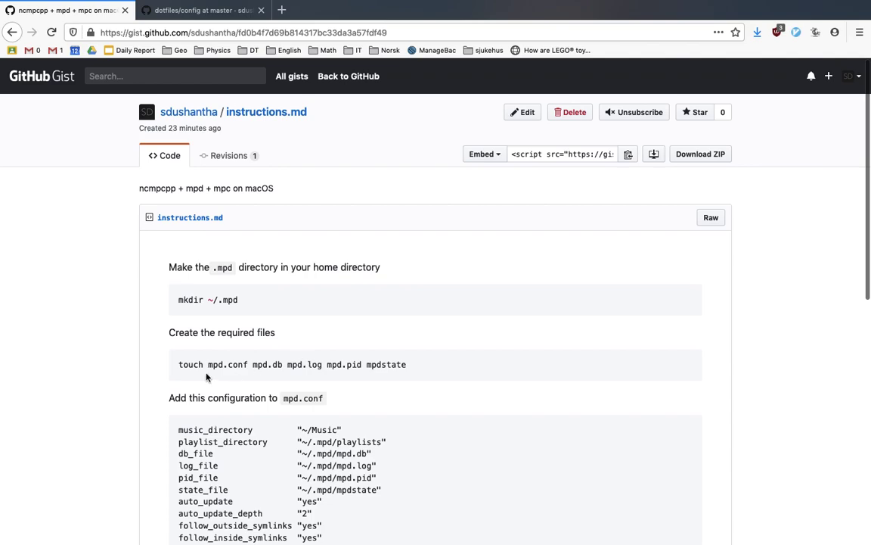
{"action": "left_click_drag", "start_coordinate": [180, 364], "coordinate": [454, 368]}
{"action": "key", "text": "ctrl+Left"}
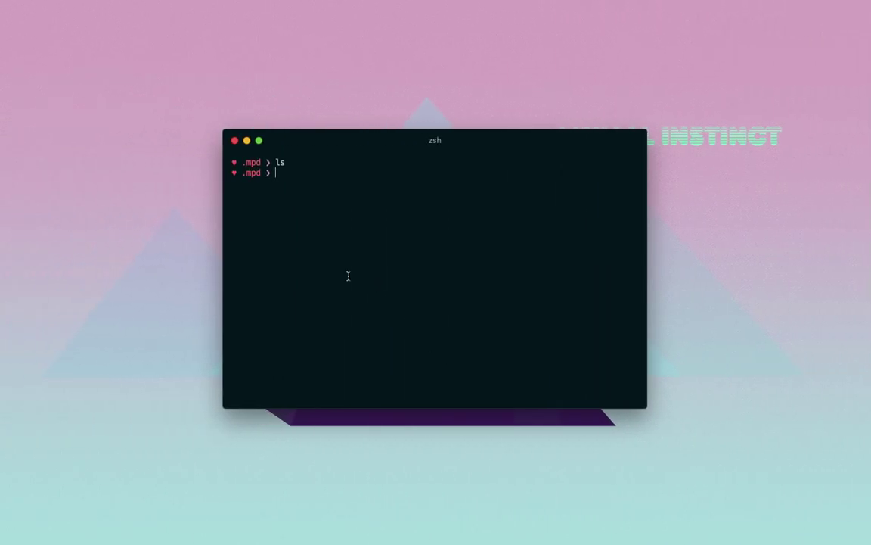
{"action": "key", "text": "ctrl+Right"}
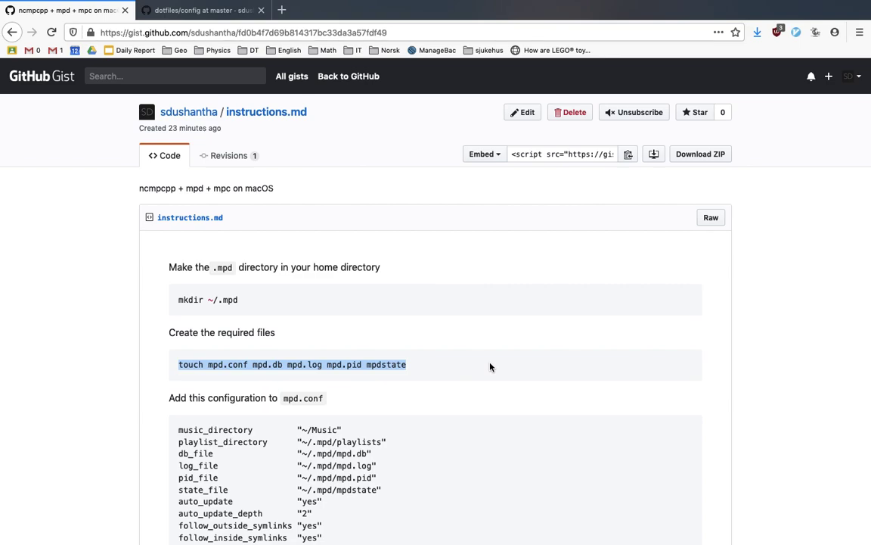
{"action": "key", "text": "ctrl+Left"}
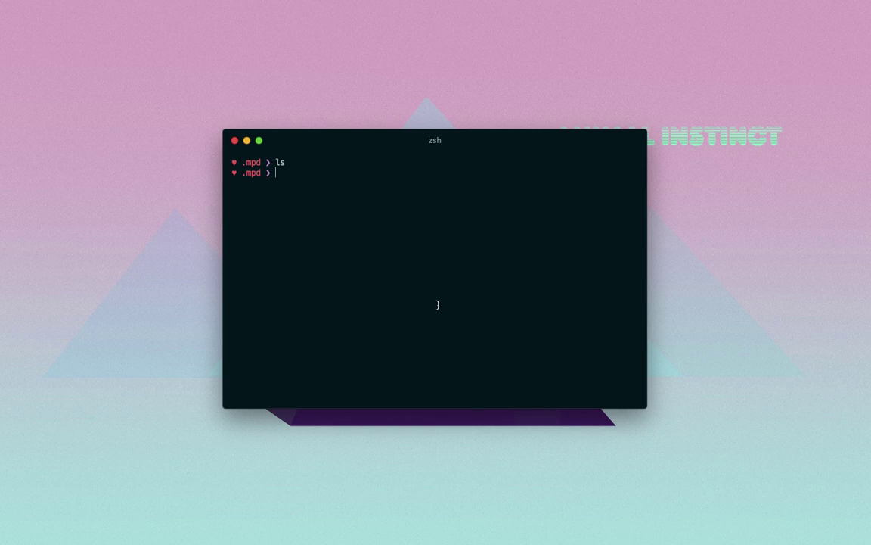
Create mpd.conf, mpd.db, mpd.log, mpd.pid and mpdstate with the copied touch command, and list the .mpd directory
{"action": "key", "text": "super+v"}
{"action": "key", "text": "Return"}
{"action": "type", "text": "ls"}
{"action": "key", "text": "Return"}
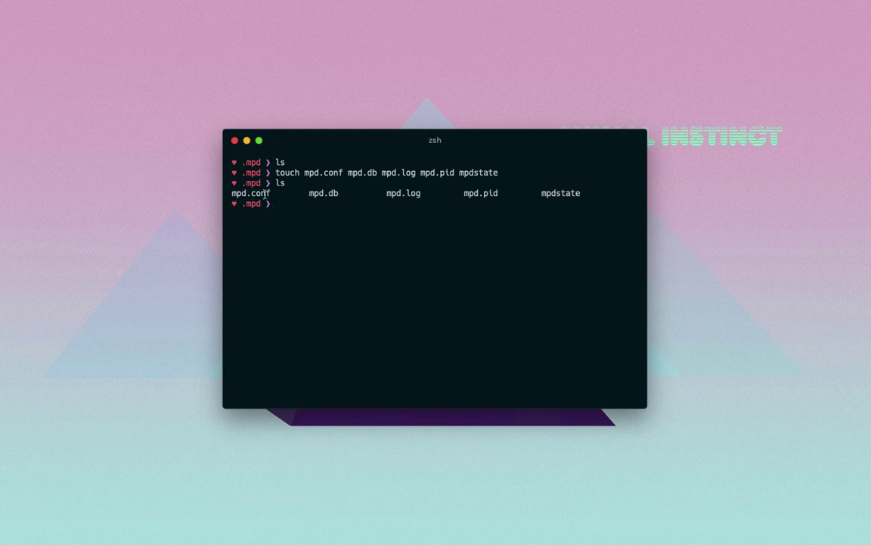
Switch to the browser, copy the gist's entire mpd.conf configuration from music_directory through port, and return to the terminal
{"action": "key", "text": "super+Tab"}
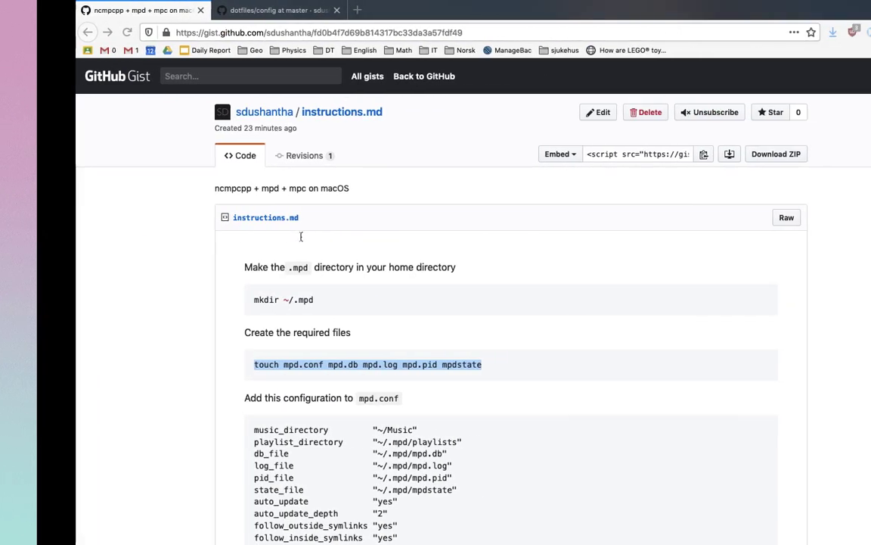
{"action": "scroll", "coordinate": [374, 461], "scroll_direction": "down", "scroll_amount": 5}
{"action": "left_click", "coordinate": [327, 429]}
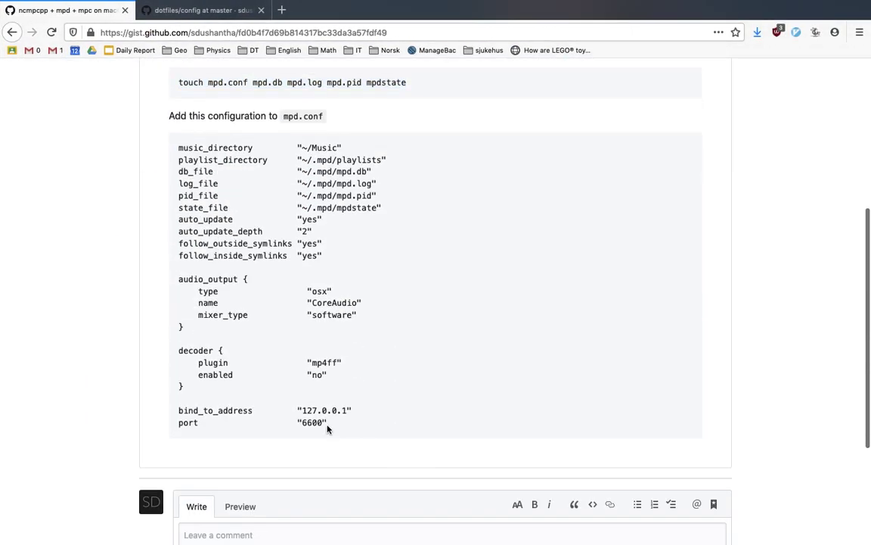
{"action": "left_click_drag", "start_coordinate": [327, 429], "coordinate": [178, 138]}
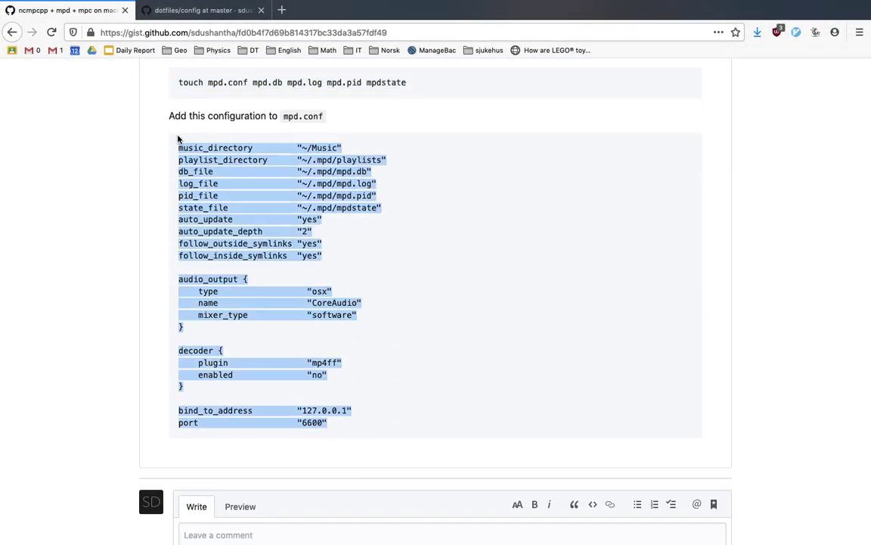
{"action": "key", "text": "super+Tab"}
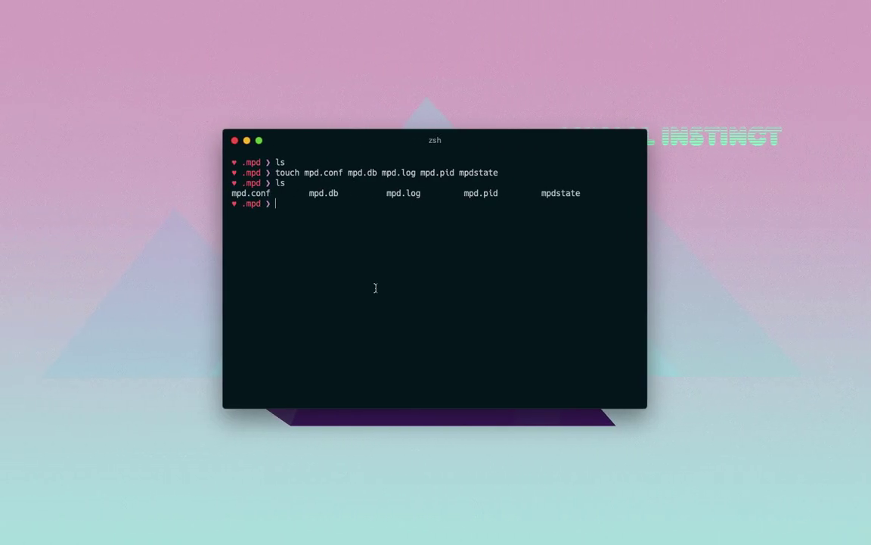
Open mpd.conf in Vim and insert the copied configuration
{"action": "type", "text": "vim mpd"}
{"action": "key", "text": "Tab"}
{"action": "type", "text": ".conf"}
{"action": "key", "text": "Return"}
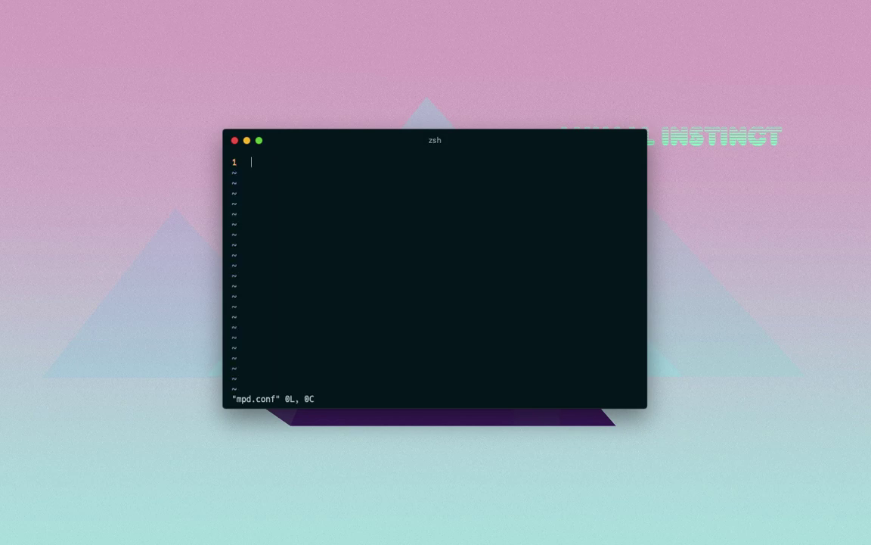
{"action": "key", "text": "i"}
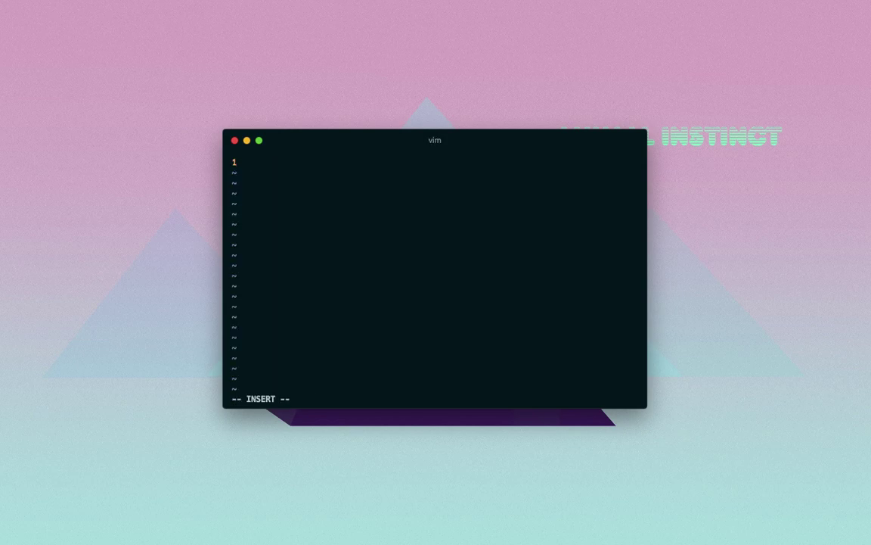
{"action": "key", "text": "super+v"}
{"action": "key", "text": "Escape"}
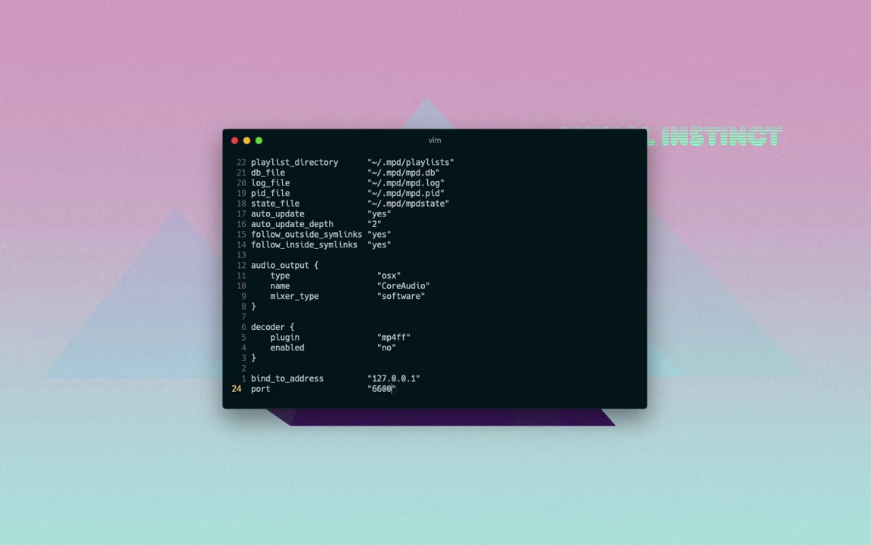
Check the music_directory path on the first line of mpd.conf, and save the file and quit Vim
{"action": "key", "text": "g"}
{"action": "key", "text": "g"}
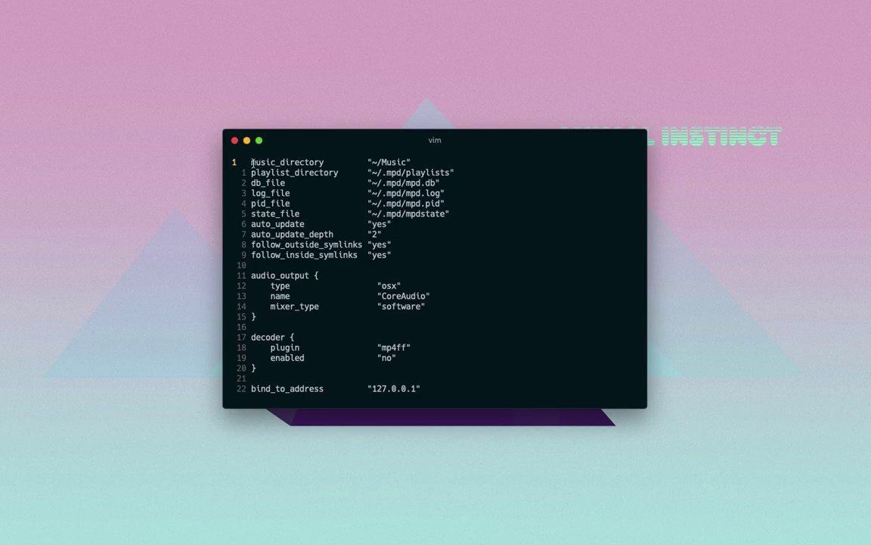
{"action": "left_click_drag", "start_coordinate": [252, 161], "coordinate": [324, 163]}
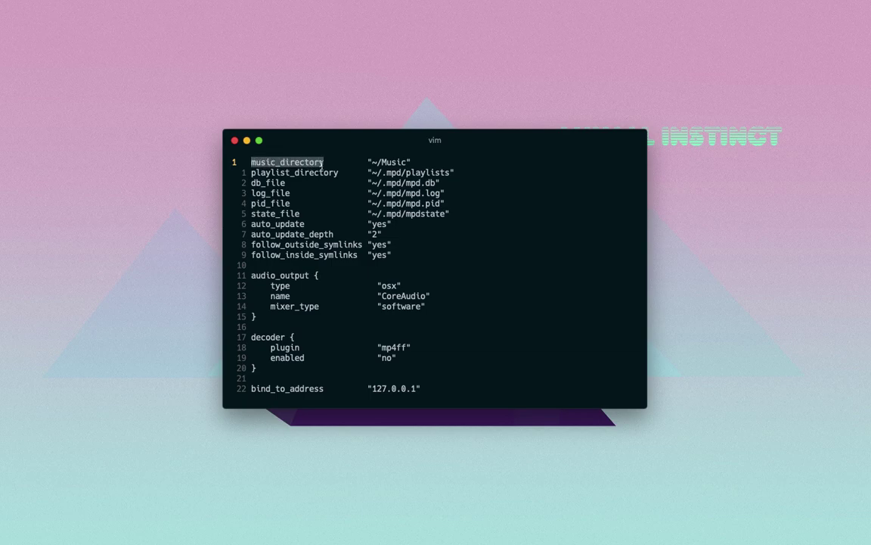
{"action": "left_click", "coordinate": [324, 163]}
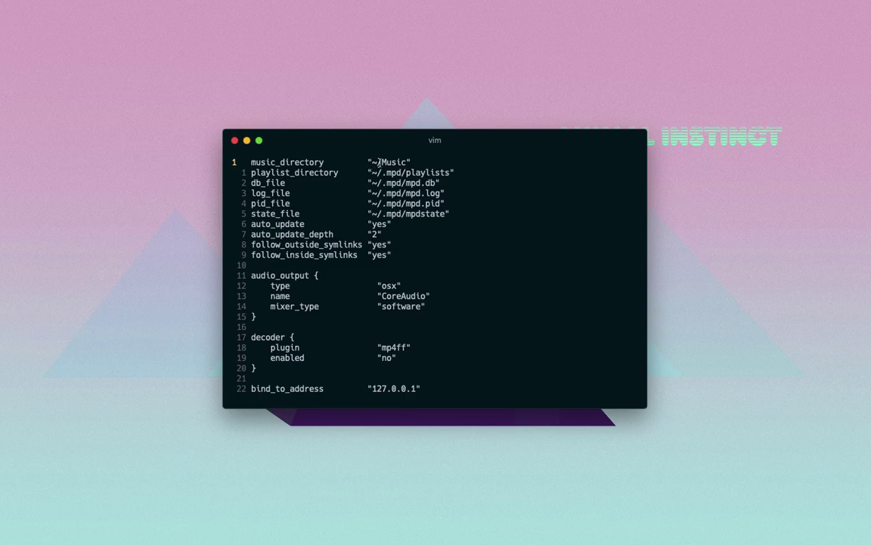
{"action": "left_click_drag", "start_coordinate": [380, 162], "coordinate": [371, 162]}
{"action": "left_click", "coordinate": [382, 162]}
{"action": "left_click_drag", "start_coordinate": [372, 162], "coordinate": [408, 162]}
{"action": "type", "text": ":wq"}
{"action": "key", "text": "Return"}
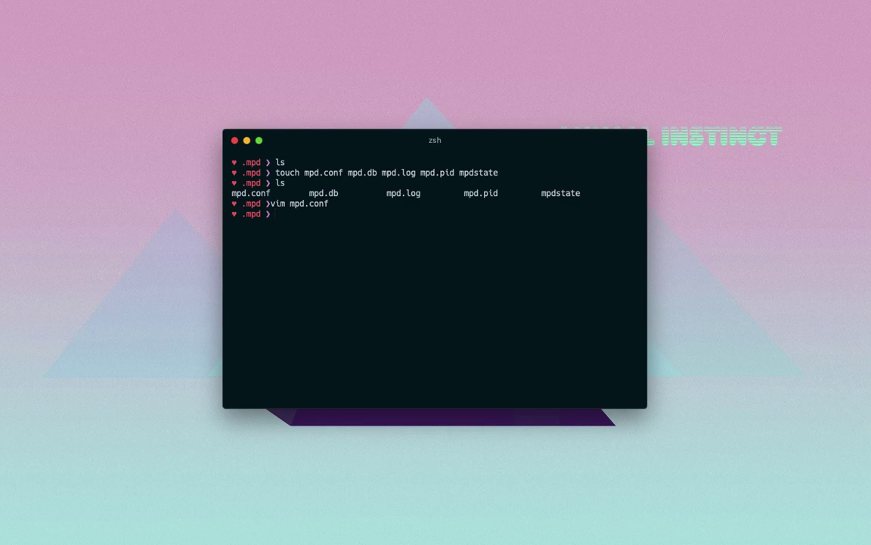
Start ncmpcpp and add the songs Hollywood's Bleeding and When I Grow Up from its file browser to the playlist
{"action": "type", "text": "ncmpcpp"}
{"action": "key", "text": "Return"}
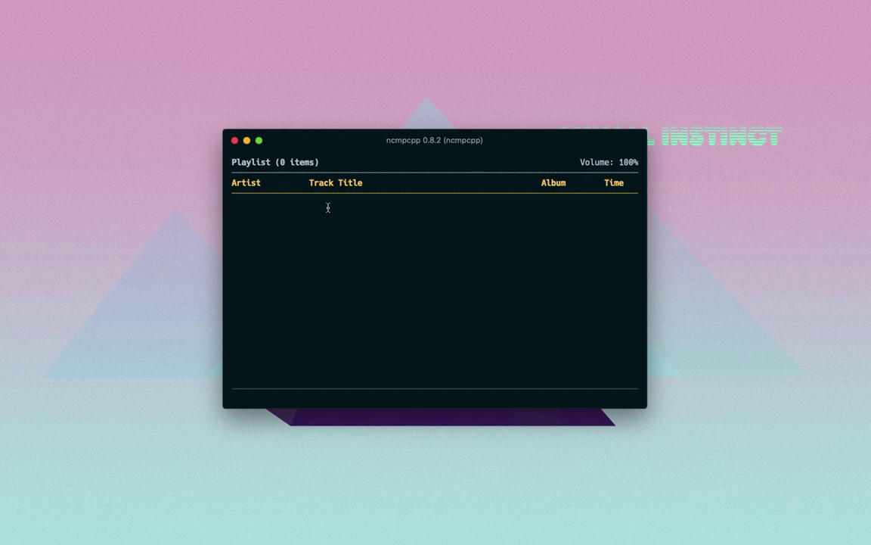
{"action": "key", "text": "2"}
{"action": "key", "text": "Down"}
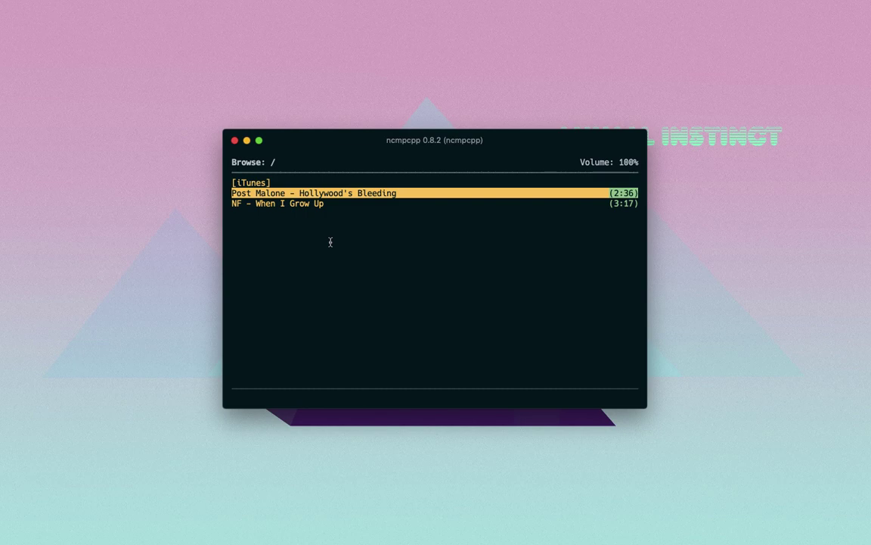
{"action": "key", "text": "Down"}
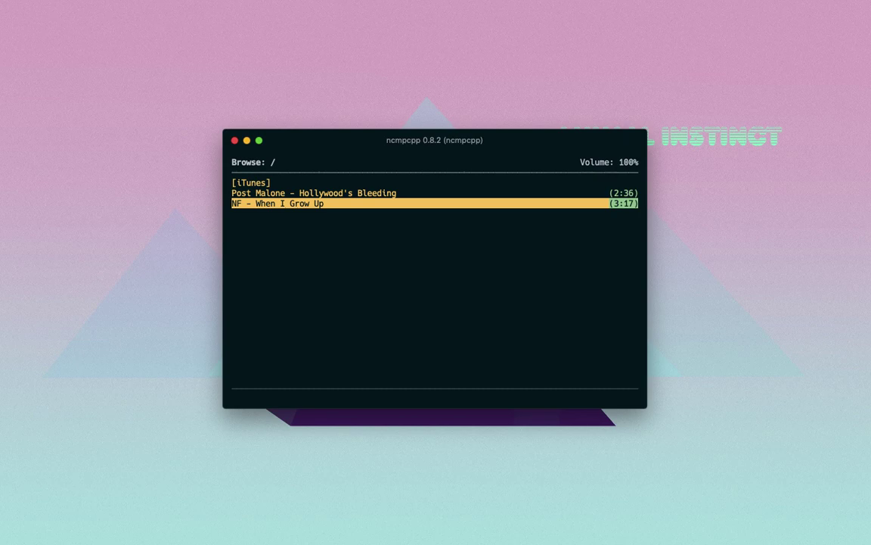
{"action": "key", "text": "Up"}
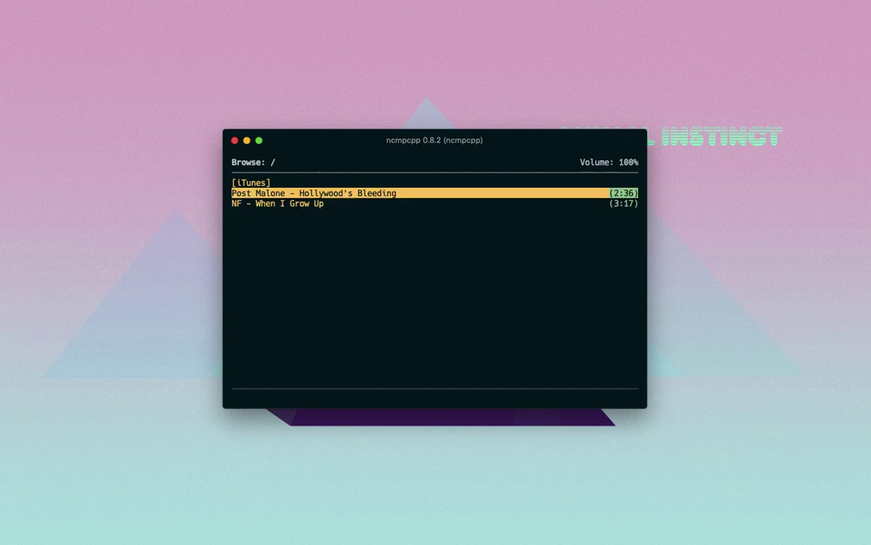
{"action": "key", "text": "space"}
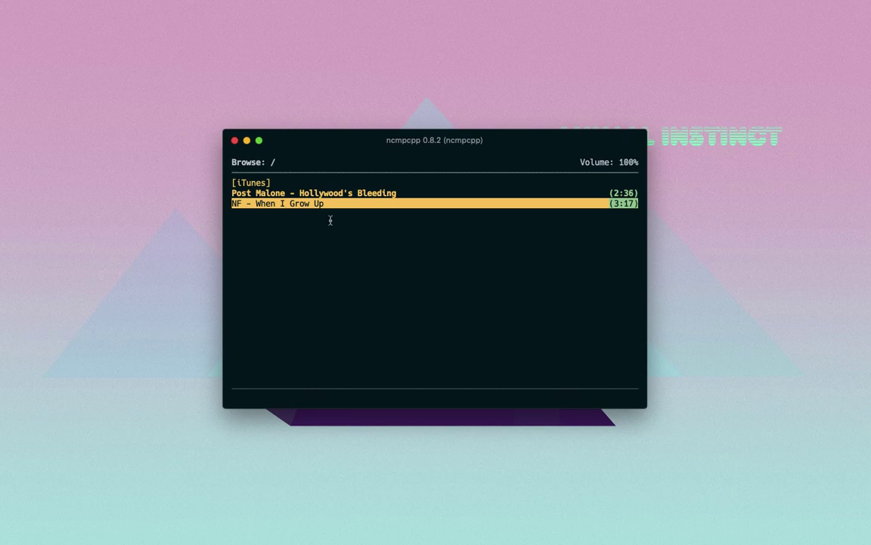
{"action": "key", "text": "space"}
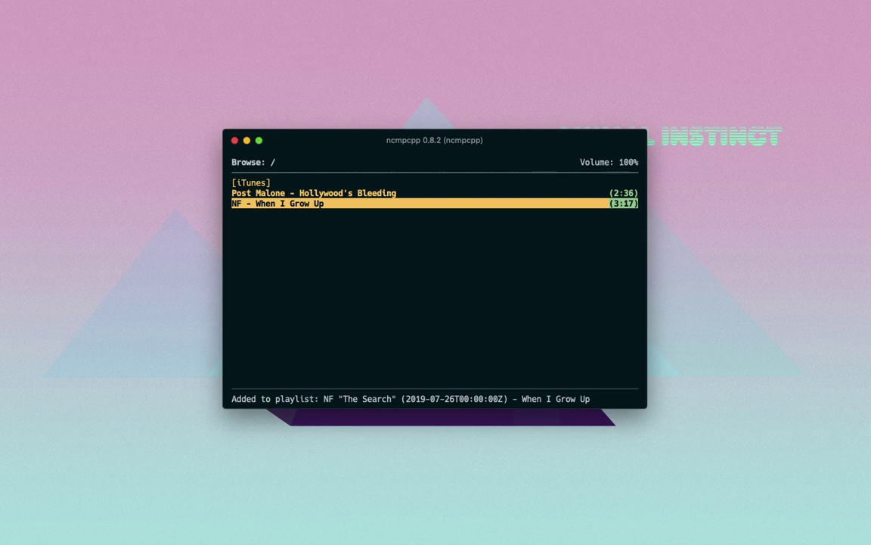
Open the playlist view and start the song When I Grow Up
{"action": "key", "text": "1"}
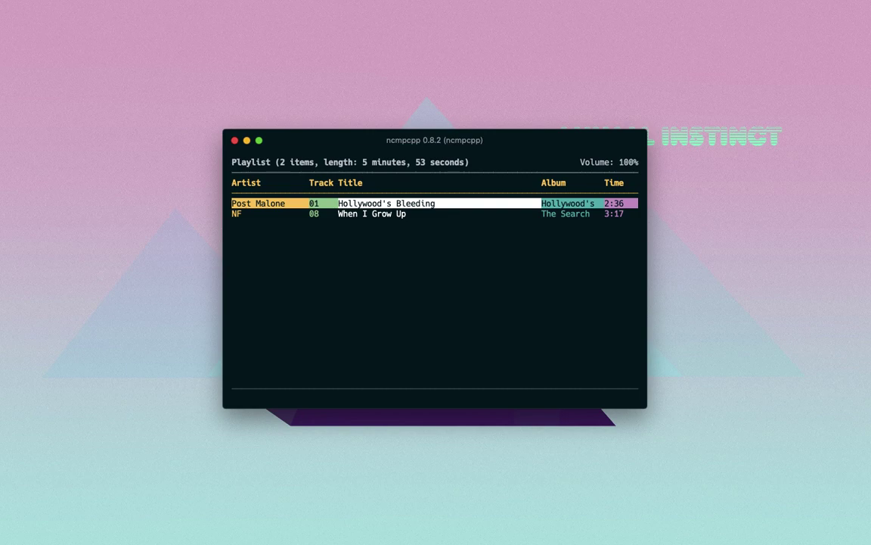
{"action": "key", "text": "Down"}
{"action": "key", "text": "Up"}
{"action": "key", "text": "Down"}
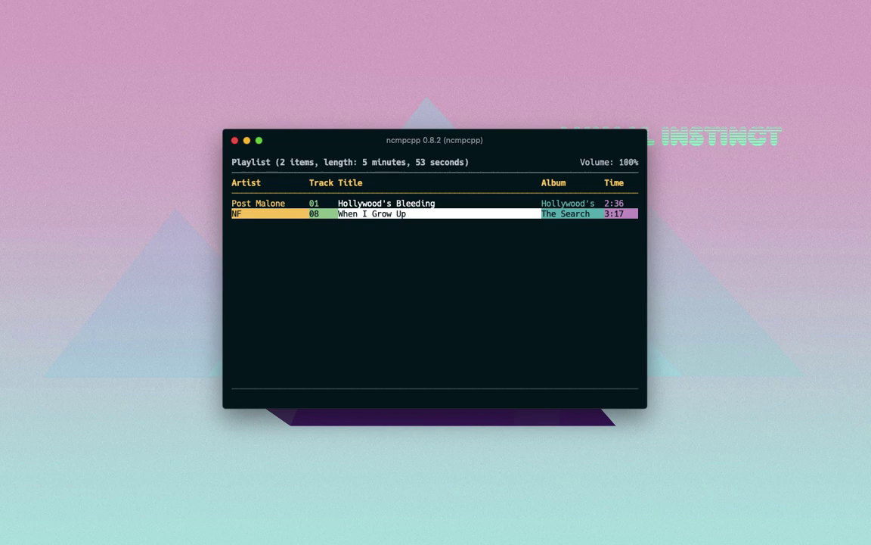
{"action": "key", "text": "Return"}
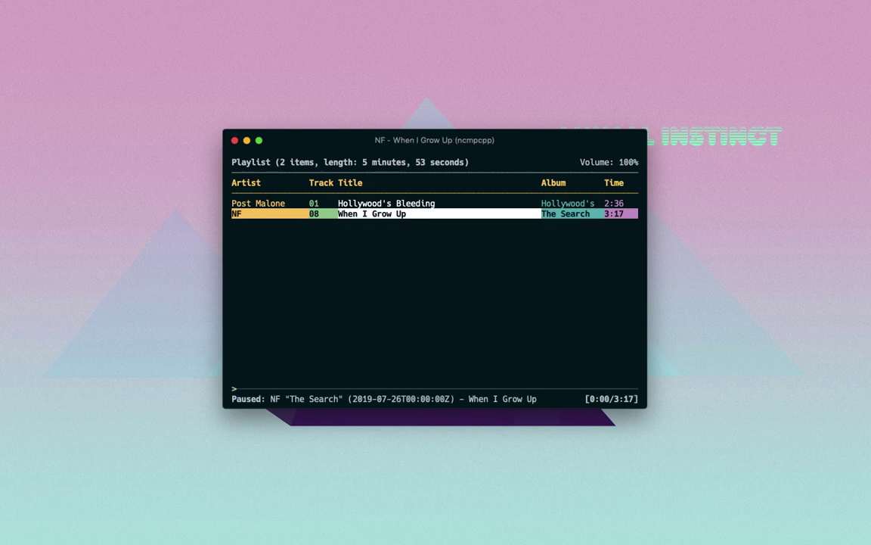